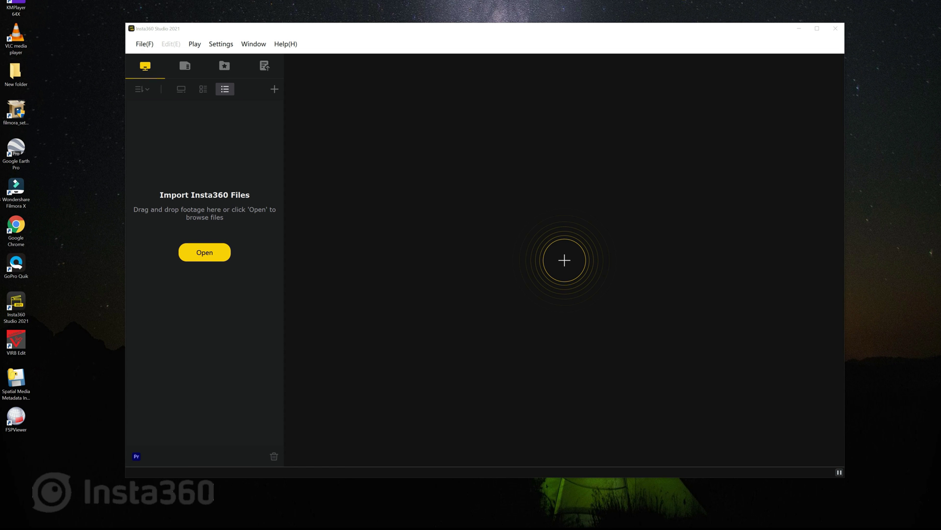
Import VID_001.insv from USB Drive (G:) > DCIM > Camera01 into Insta360 Studio
{"action": "left_click_drag", "start_coordinate": [268, 27], "coordinate": [266, 24]}
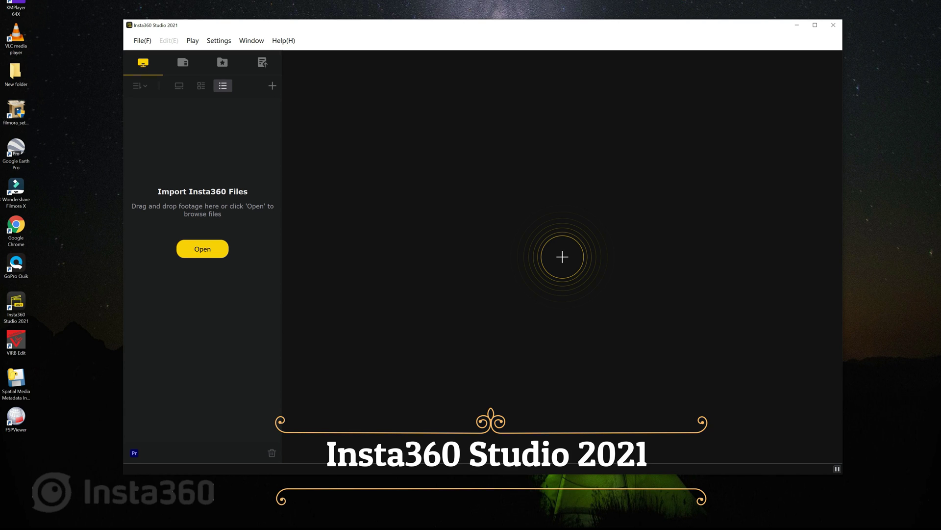
{"action": "key", "text": "ctrl+o"}
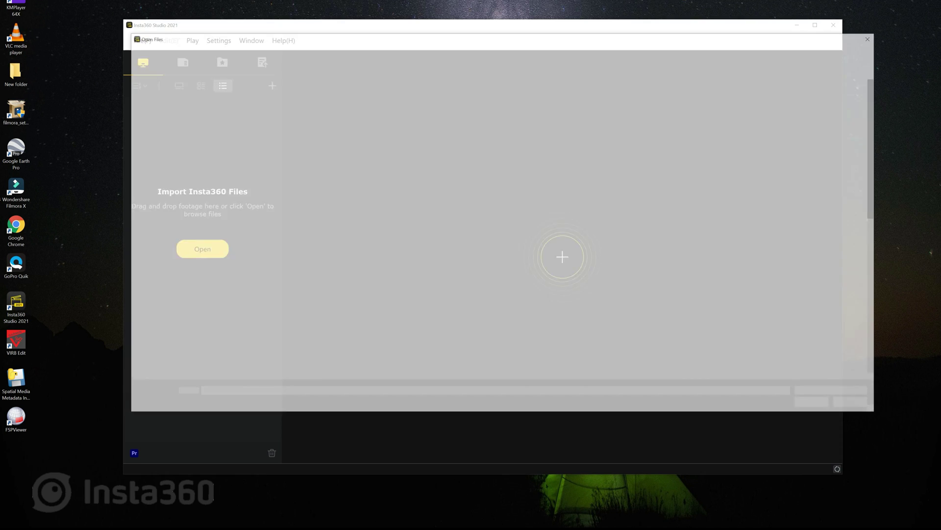
{"action": "double_click", "coordinate": [280, 87]}
{"action": "double_click", "coordinate": [287, 87]}
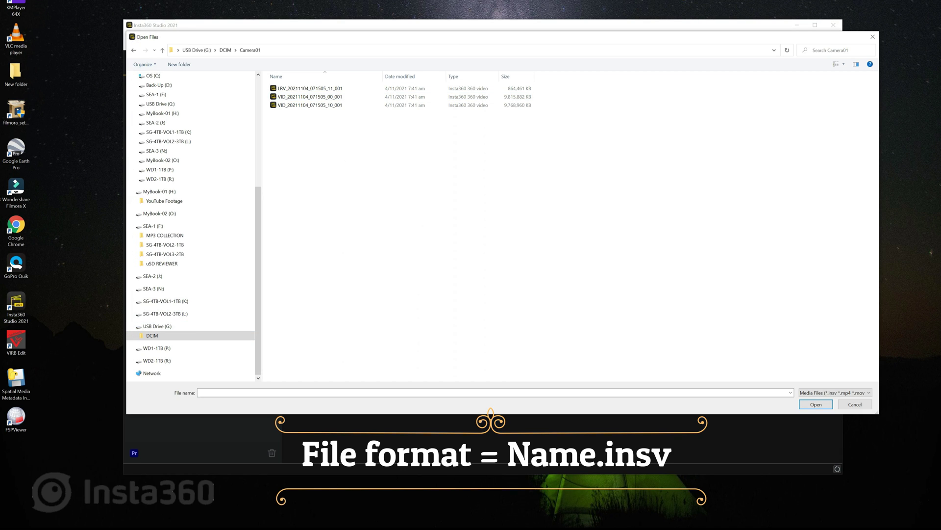
{"action": "double_click", "coordinate": [310, 89]}
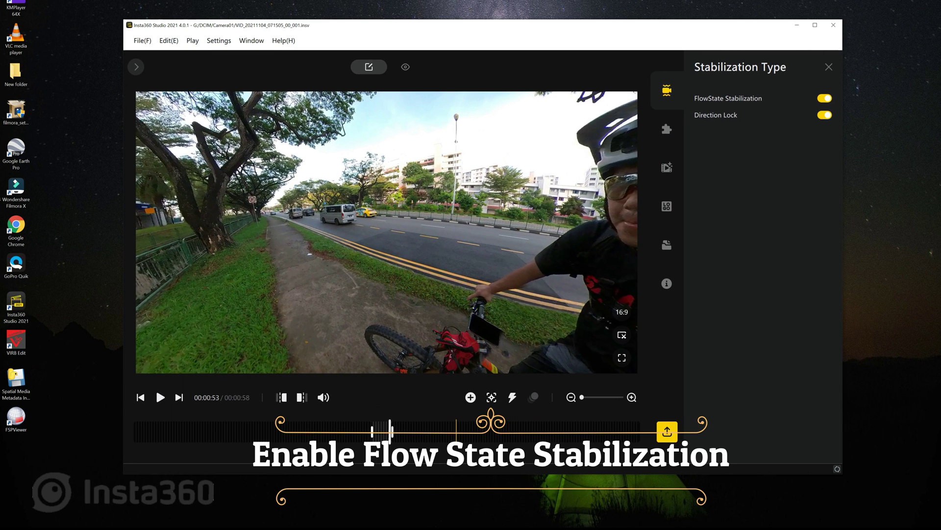
Enable Chromatic Calibration under Stitching, review Media Processing and Logo Settings, then switch to preview mode
{"action": "left_click", "coordinate": [667, 129]}
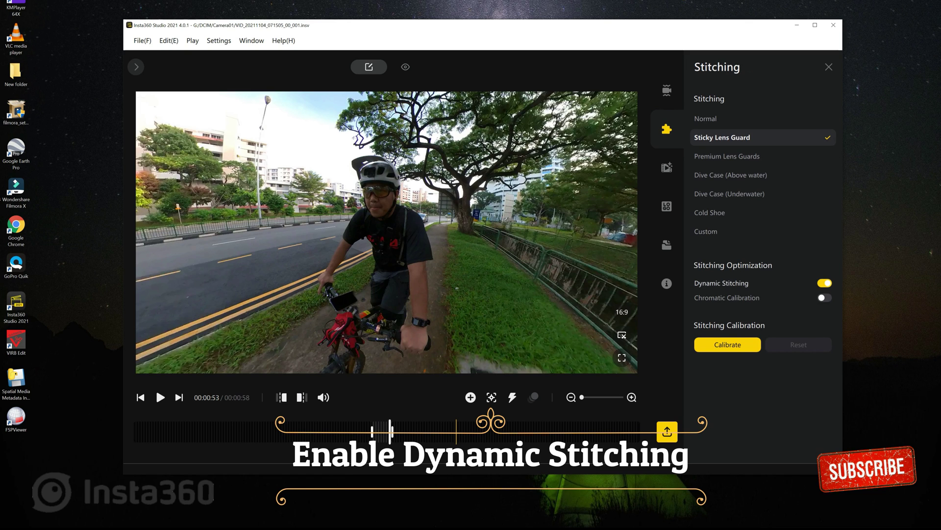
{"action": "left_click", "coordinate": [825, 297]}
{"action": "left_click", "coordinate": [667, 167]}
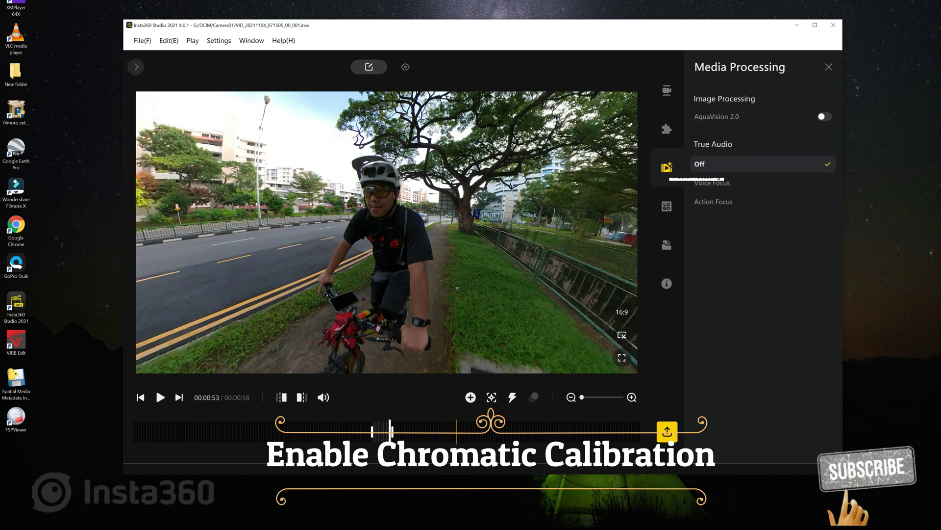
{"action": "left_click", "coordinate": [667, 206]}
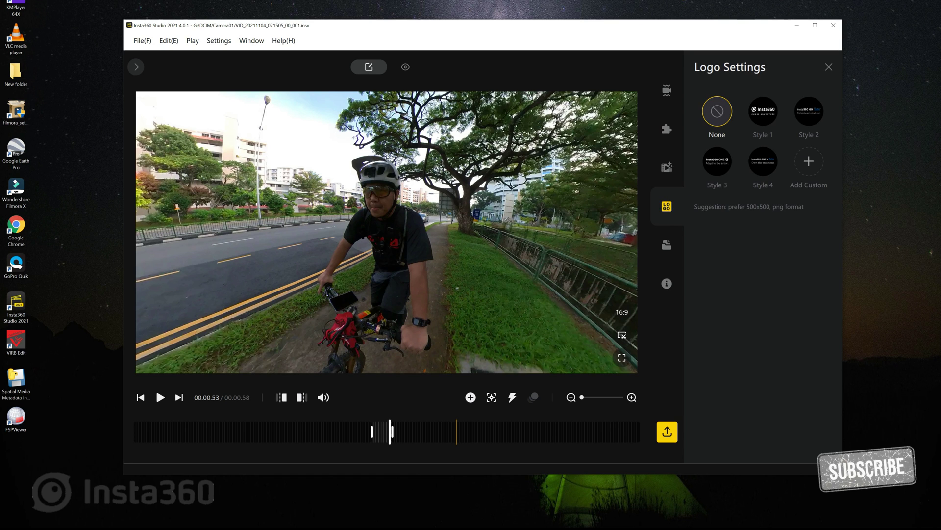
{"action": "left_click", "coordinate": [667, 244]}
{"action": "left_click", "coordinate": [406, 67]}
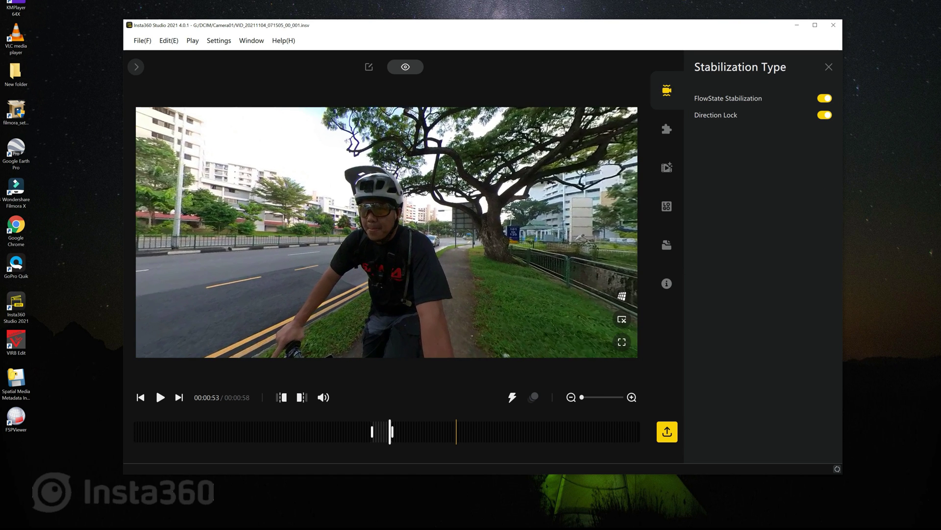
Name the export Sample 00 as a full 360 video encoded in ProRes 422
{"action": "key", "text": "ctrl+e"}
{"action": "type", "text": "Samp"}
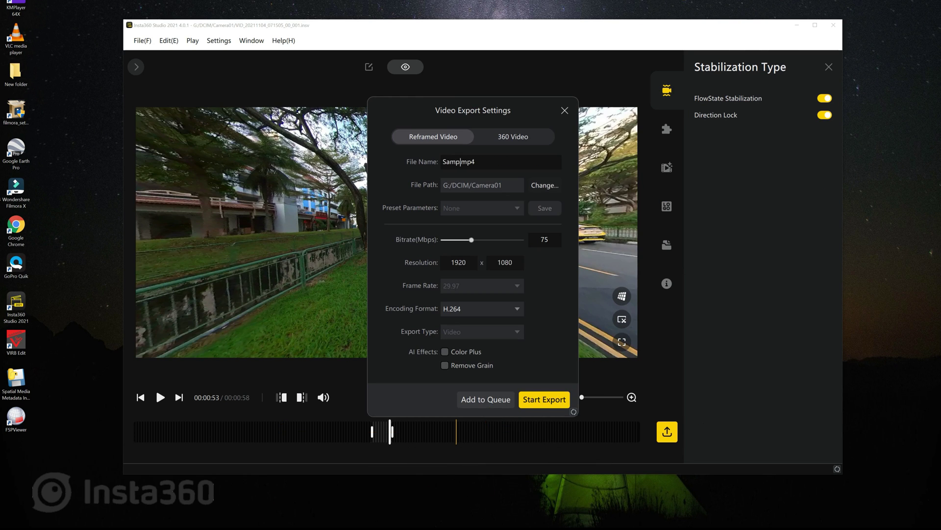
{"action": "type", "text": "le 0"}
{"action": "type", "text": "0.mov"}
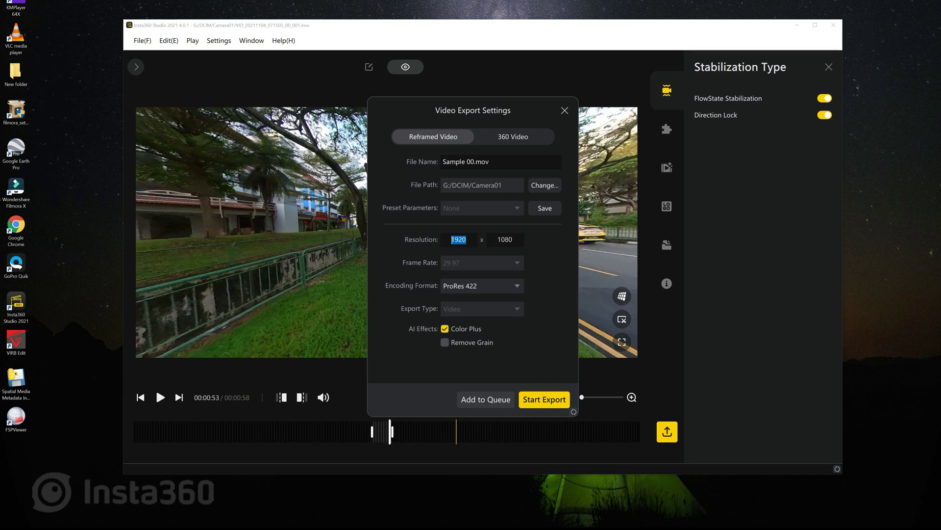
{"action": "left_click", "coordinate": [513, 136]}
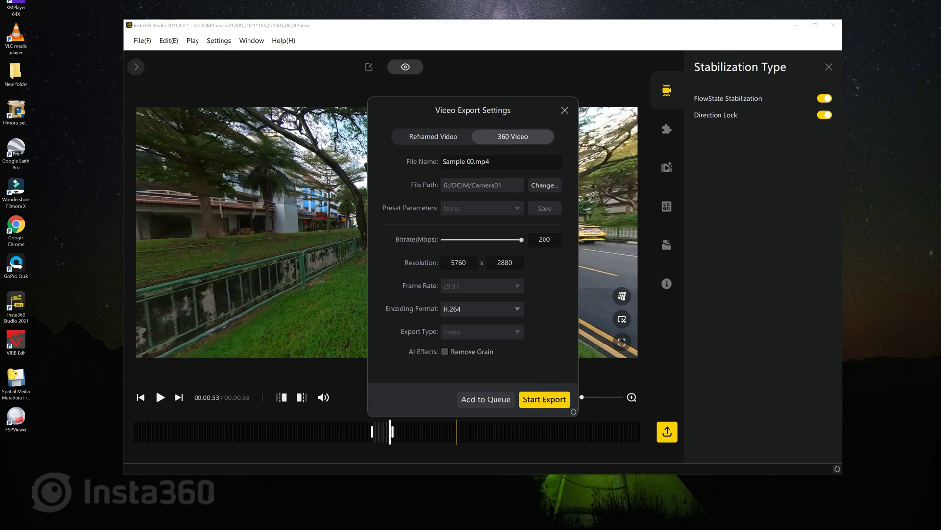
{"action": "left_click", "coordinate": [482, 308]}
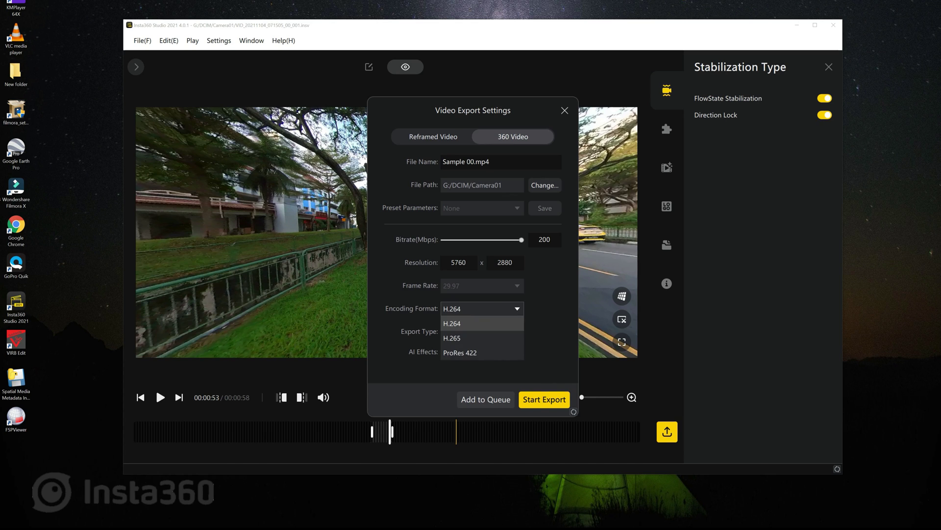
{"action": "left_click", "coordinate": [460, 353]}
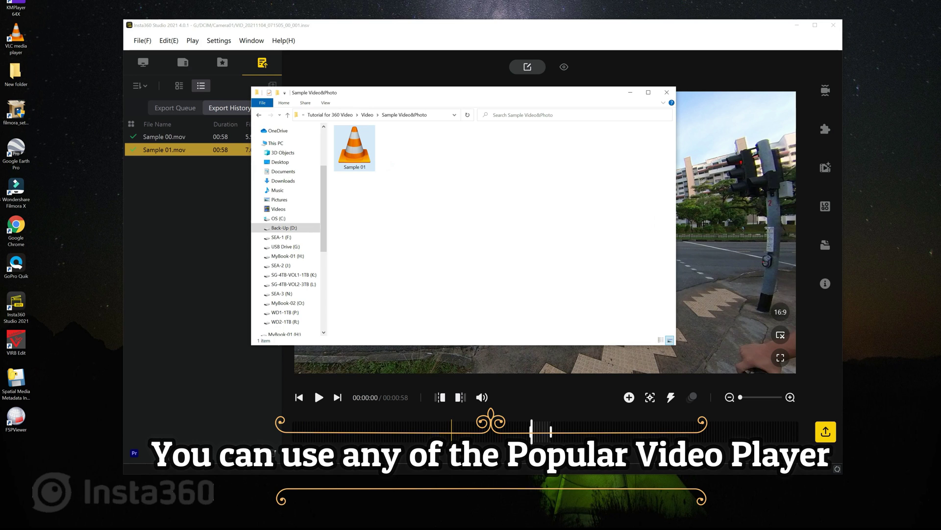
Bring up the context menu for the exported Sample 01 video in File Explorer
{"action": "right_click", "coordinate": [355, 153]}
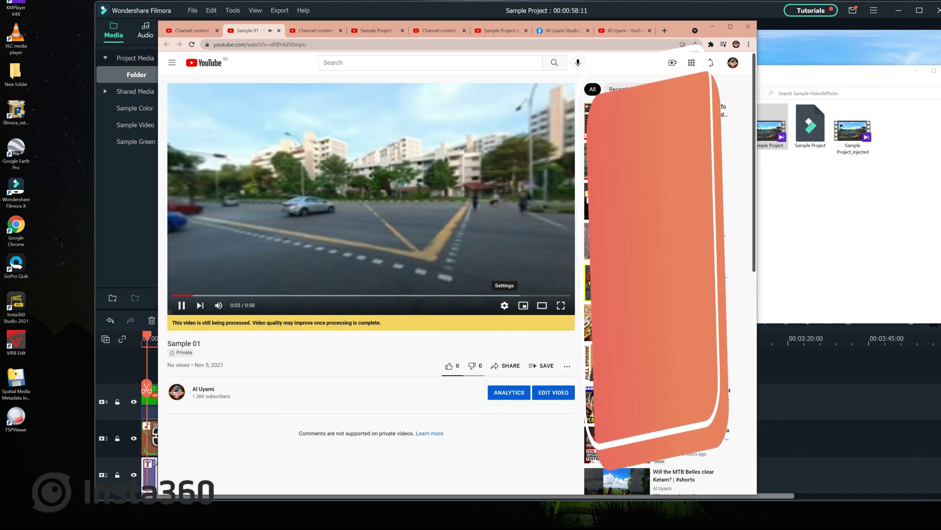
View the playback quality options for the still-processing Sample 01 video on YouTube
{"action": "left_click", "coordinate": [504, 305]}
{"action": "left_click", "coordinate": [490, 279]}
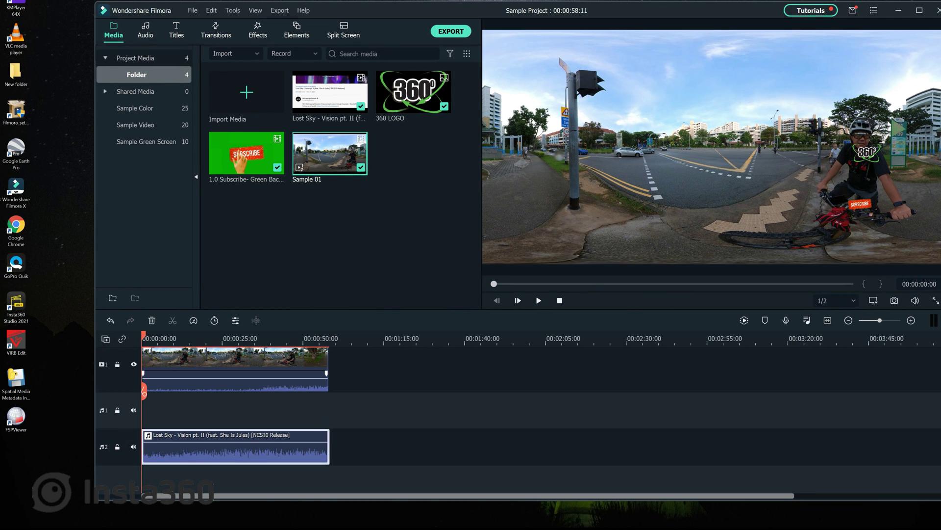
Select the Sample 01 clip, play the project preview and scrub to 00:00:24:15
{"action": "left_click", "coordinate": [236, 363]}
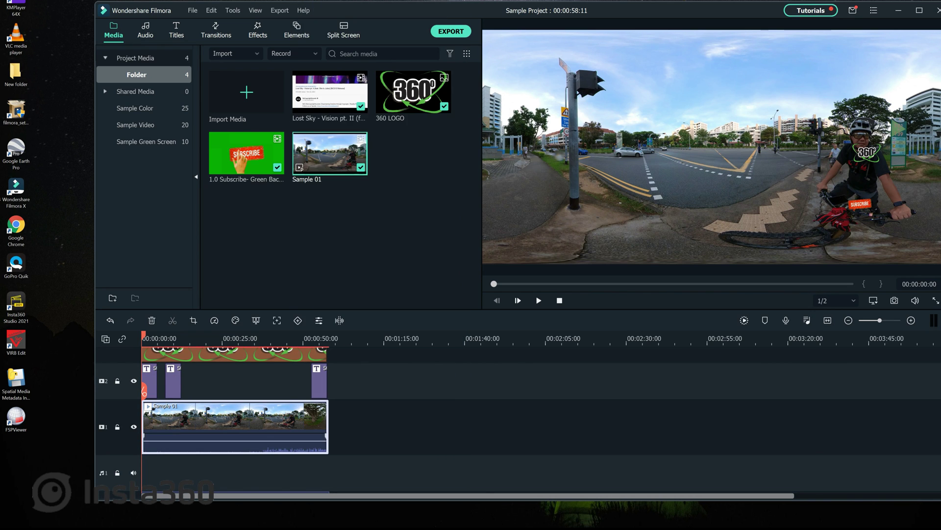
{"action": "right_click", "coordinate": [294, 421]}
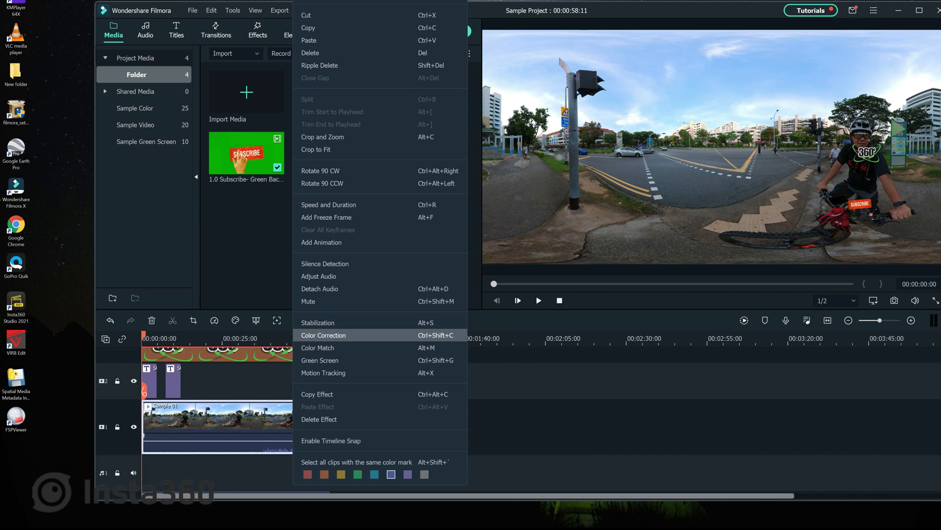
{"action": "left_click", "coordinate": [323, 335]}
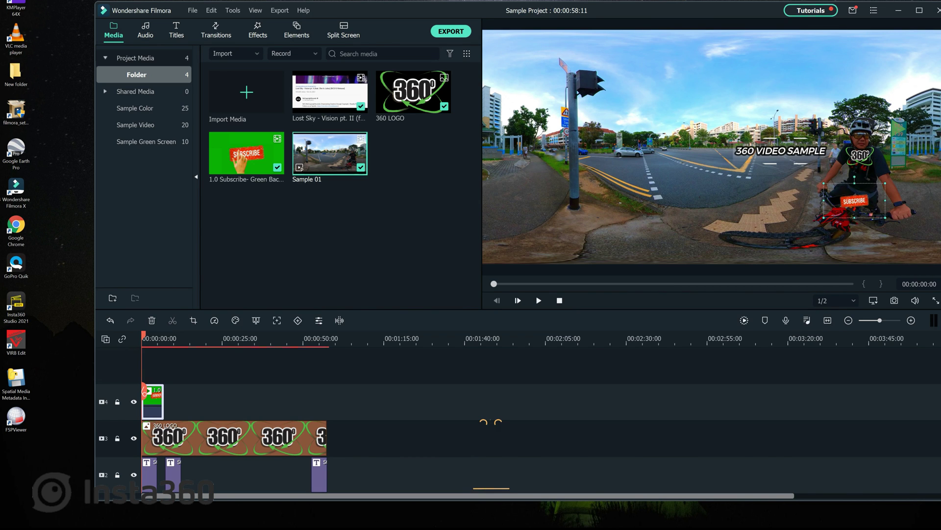
{"action": "key", "text": "space"}
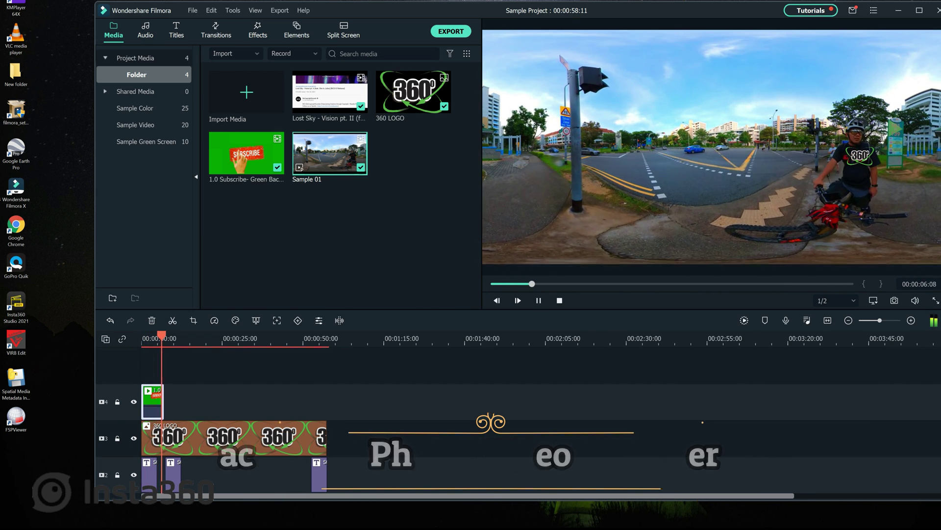
{"action": "left_click_drag", "start_coordinate": [172, 388], "coordinate": [147, 390]}
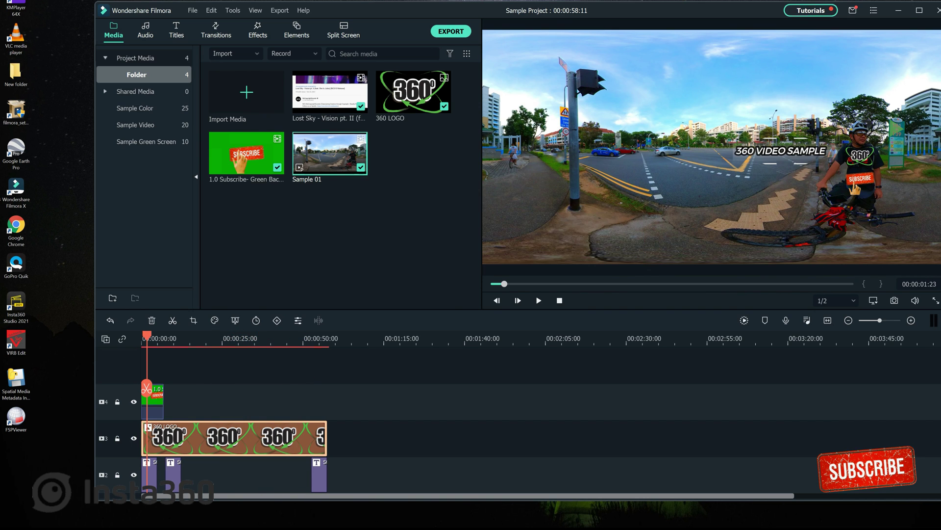
Confirm the 4096x2160, 30 fps quality settings and export Sample Project as MP4
{"action": "left_click", "coordinate": [609, 178]}
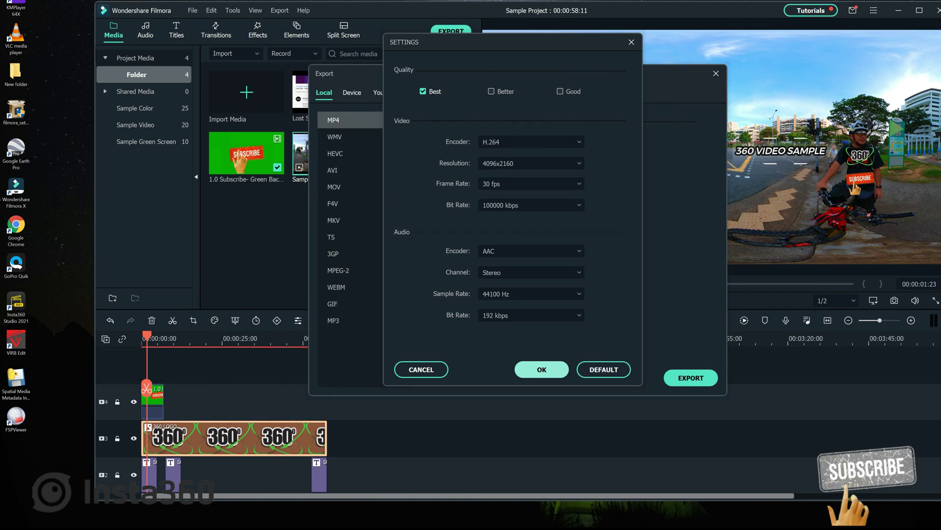
{"action": "key", "text": "Return"}
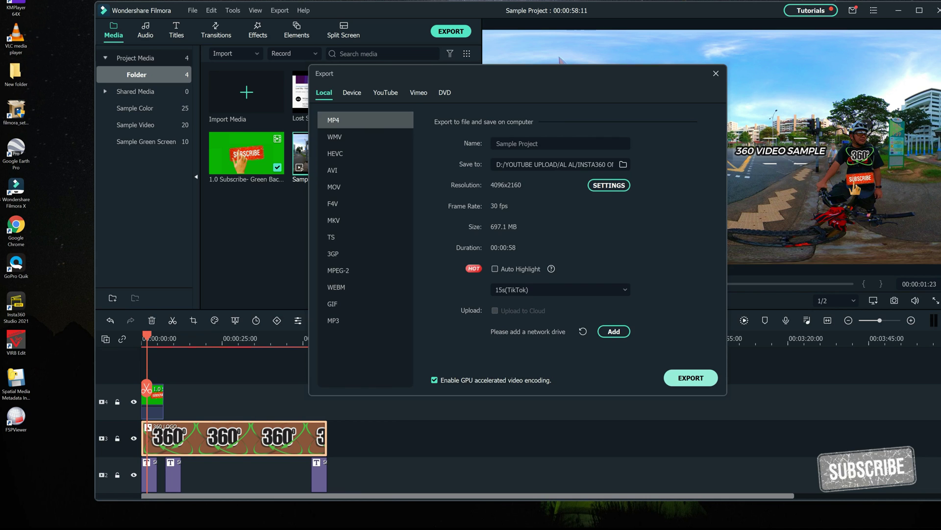
{"action": "key", "text": "Return"}
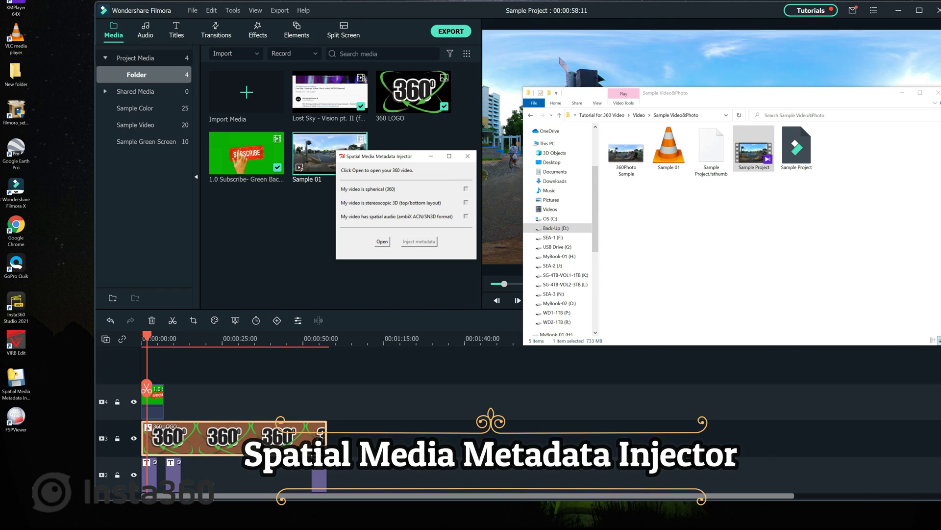
Inject spherical 360 metadata into Sample Project.mp4, save as Sample Project_injected, and play it
{"action": "key", "text": "Return"}
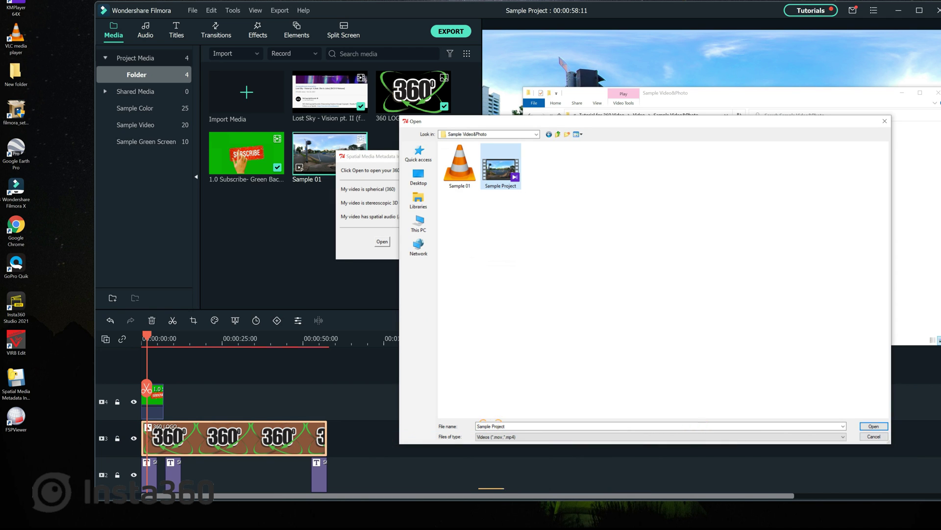
{"action": "key", "text": "Return"}
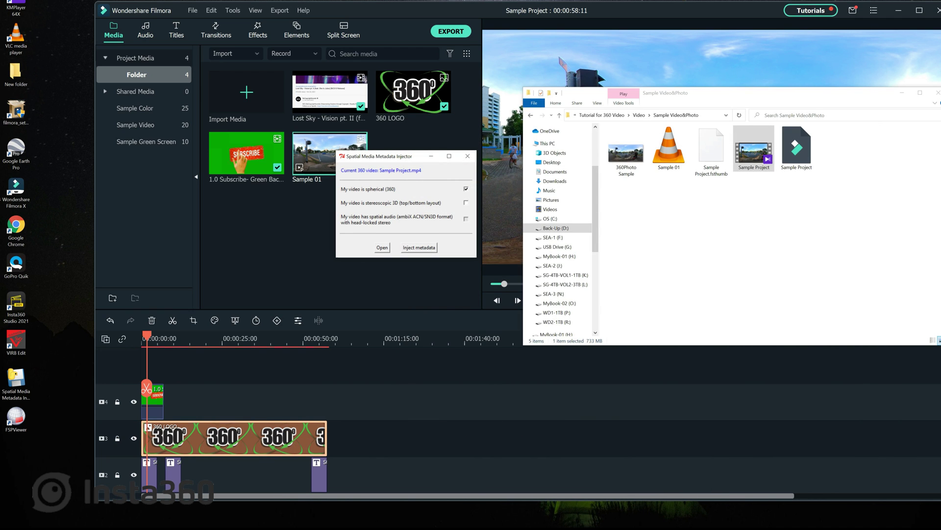
{"action": "left_click", "coordinate": [418, 247]}
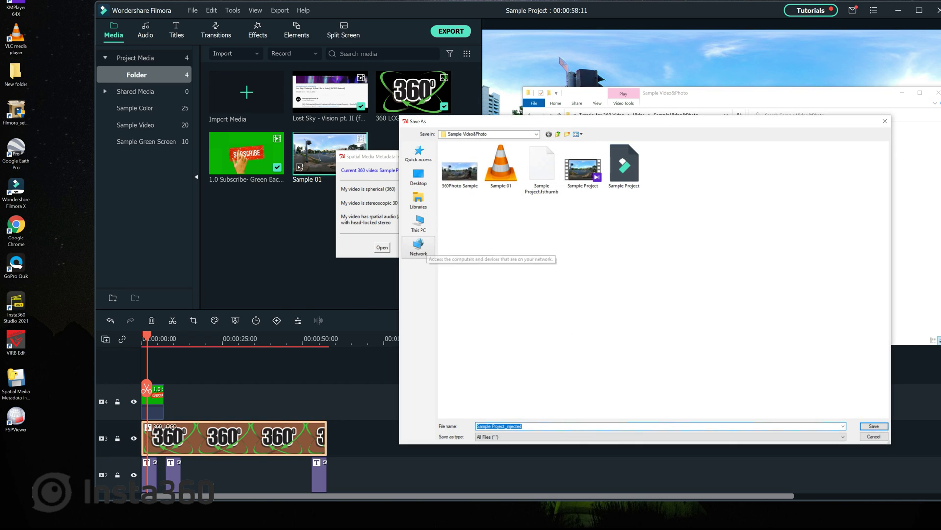
{"action": "key", "text": "Return"}
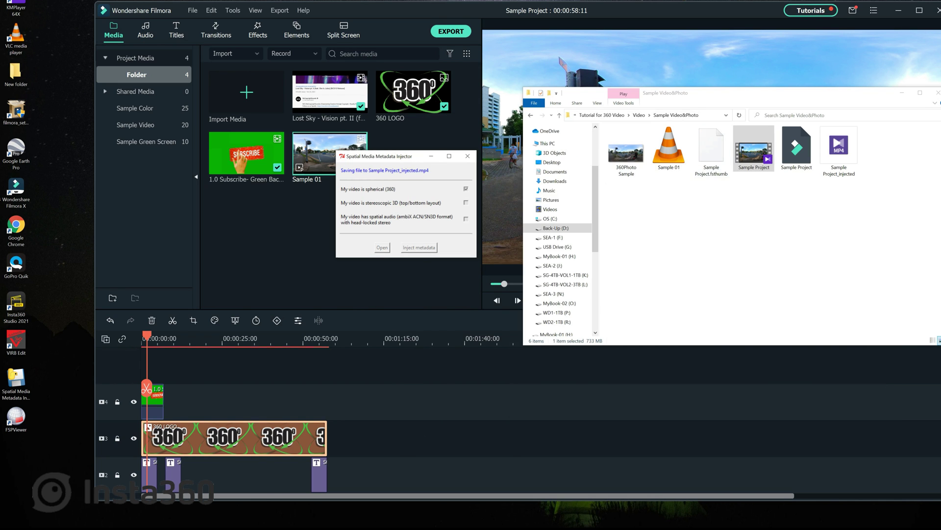
{"action": "left_click_drag", "start_coordinate": [683, 96], "coordinate": [645, 87]}
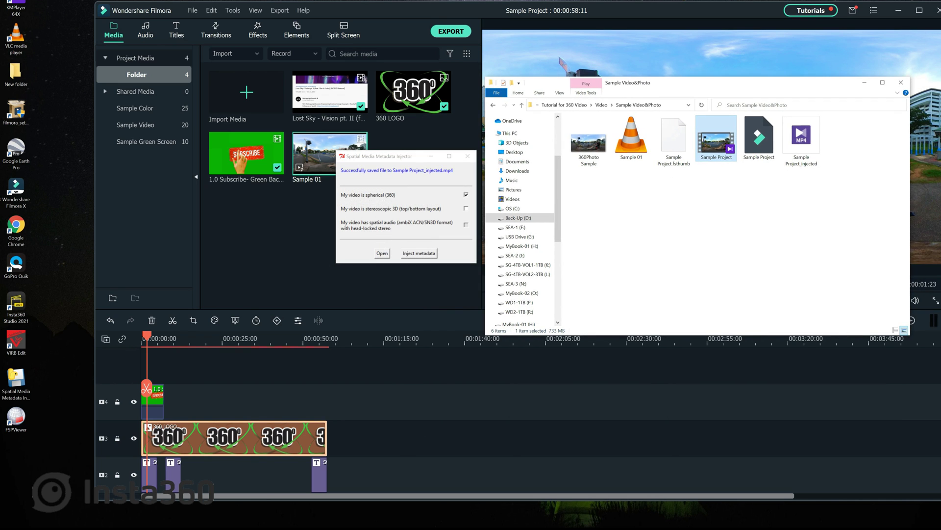
{"action": "double_click", "coordinate": [801, 140]}
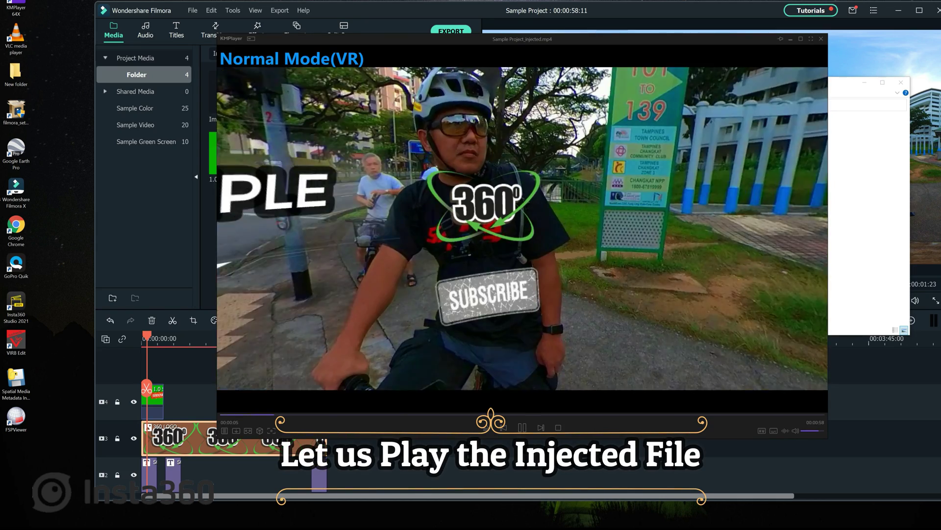
Scroll within KMPlayer's 360 playback of Sample Project_injected.mp4 to adjust the view
{"action": "scroll", "coordinate": [522, 228], "scroll_direction": "down", "scroll_amount": 2}
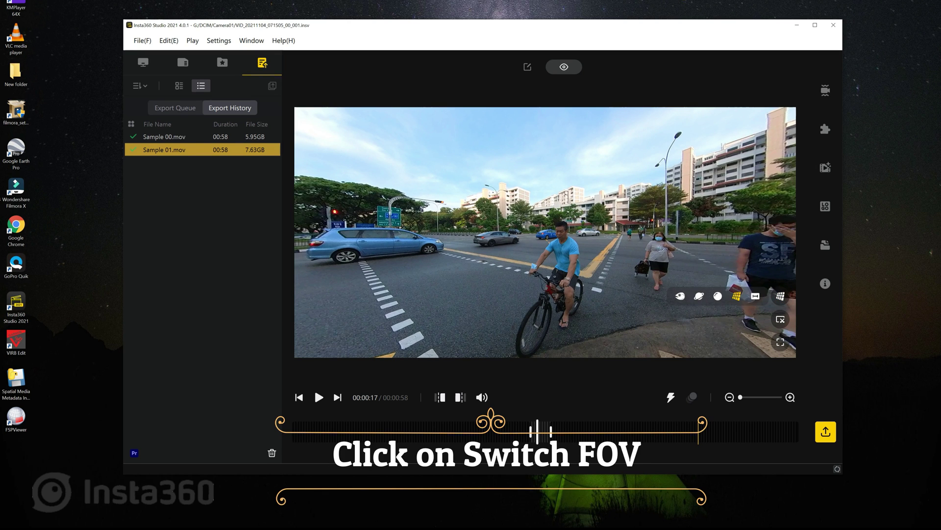
Switch to the full panoramic view and save a frame snapshot named 360Photo Sample
{"action": "left_click", "coordinate": [756, 296]}
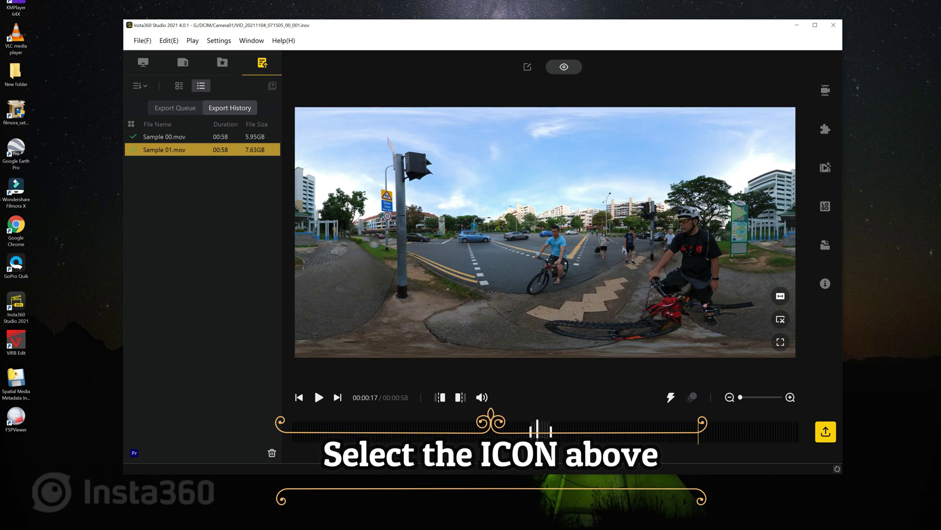
{"action": "left_click", "coordinate": [826, 91]}
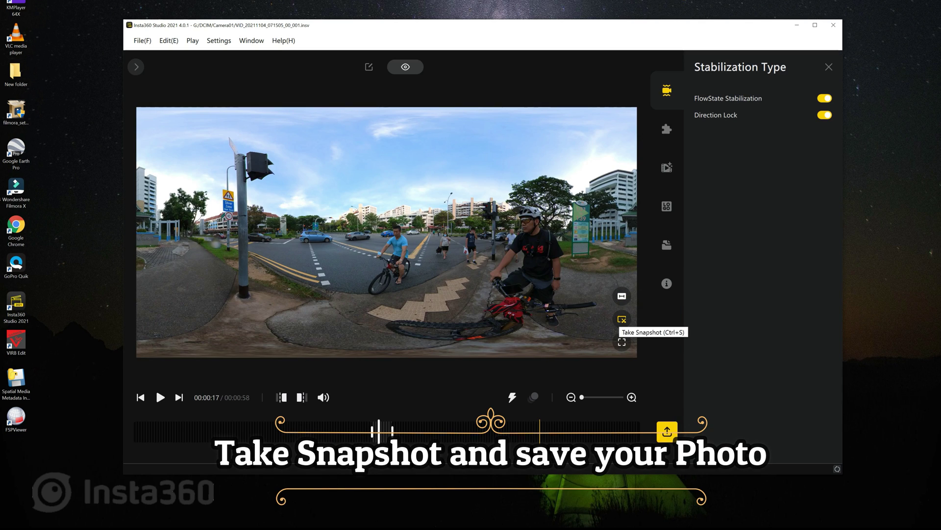
{"action": "left_click", "coordinate": [621, 320]}
{"action": "type", "text": "360Photo Sample"}
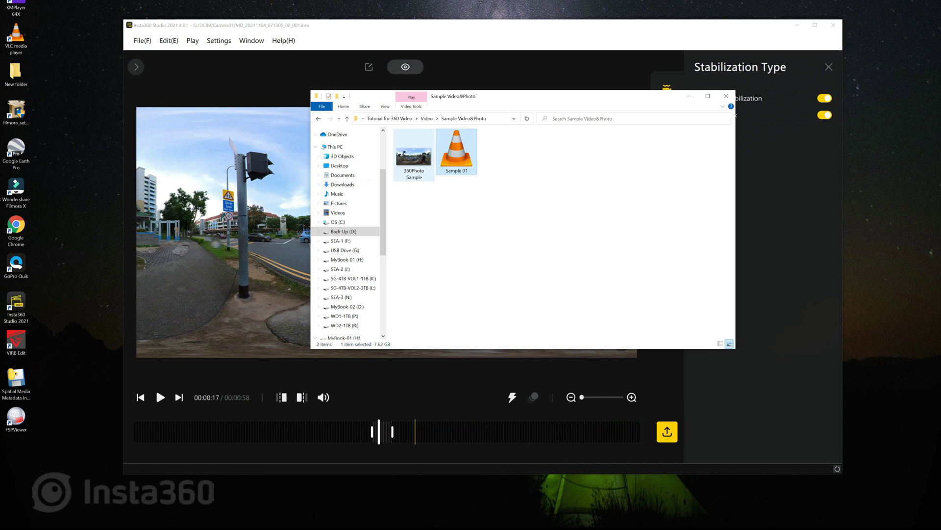
Load 360Photo Sample.jpg from the Sample Video&Photo folder into Insta360 Studio
{"action": "left_click_drag", "start_coordinate": [414, 156], "coordinate": [16, 419]}
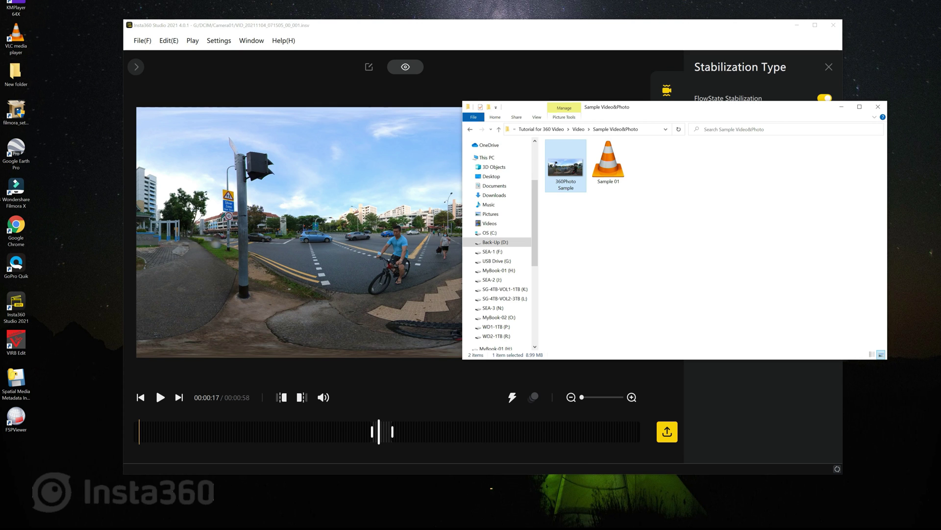
{"action": "left_click_drag", "start_coordinate": [566, 167], "coordinate": [294, 221]}
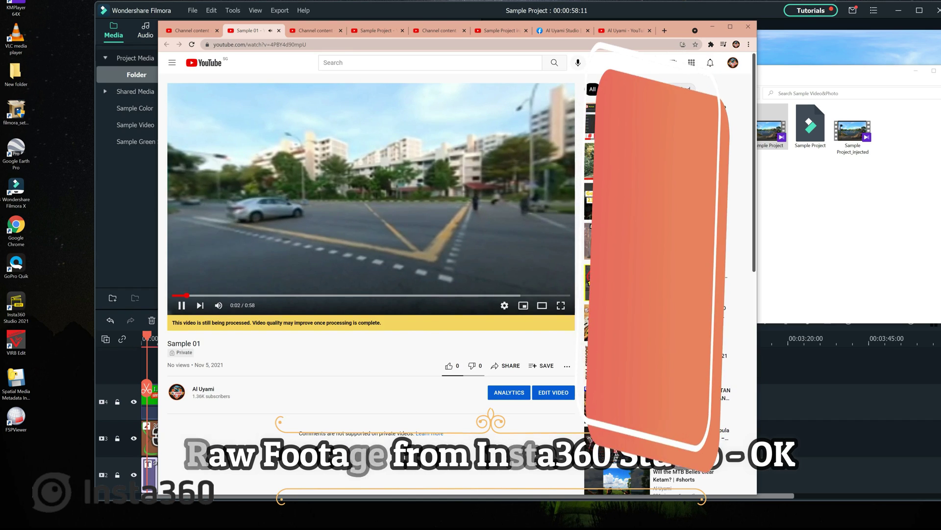
Open the playback settings for the uploaded Sample 01 video on YouTube
{"action": "left_click", "coordinate": [504, 305]}
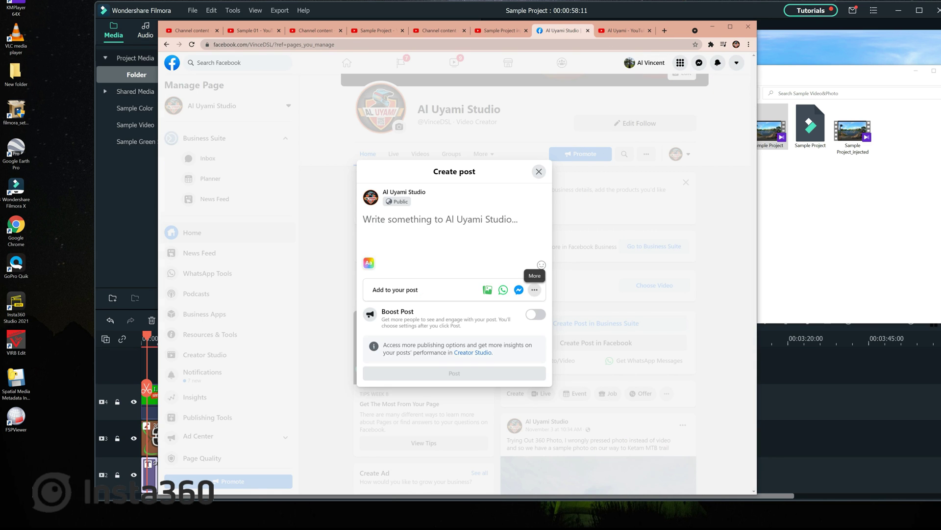
Add 360Photo Sample from File Explorer into the Facebook Create post composer
{"action": "left_click", "coordinate": [535, 289]}
{"action": "left_click", "coordinate": [368, 209]}
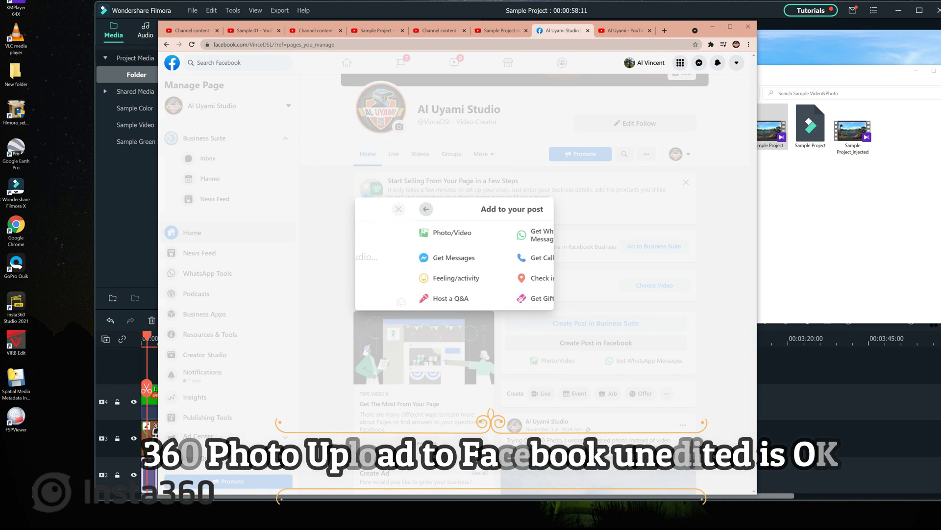
{"action": "key", "text": "alt+Tab"}
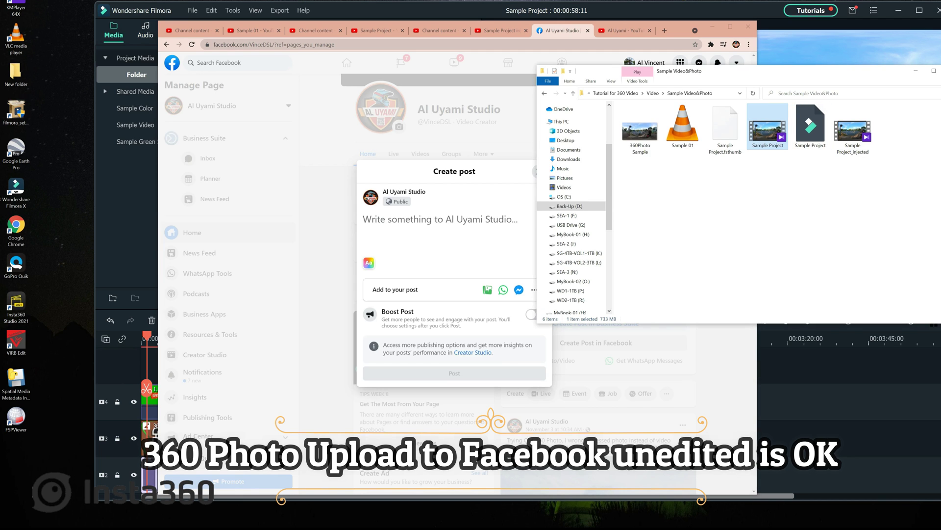
{"action": "left_click_drag", "start_coordinate": [640, 129], "coordinate": [442, 259]}
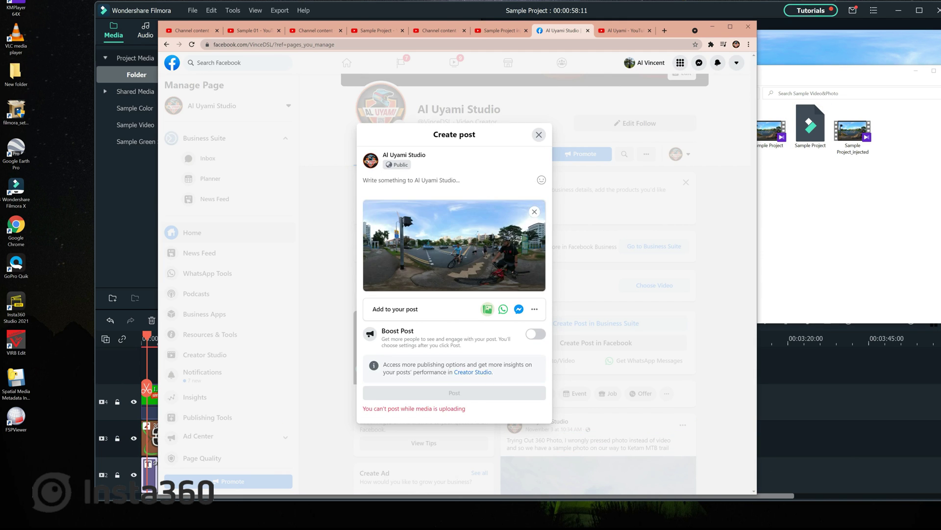